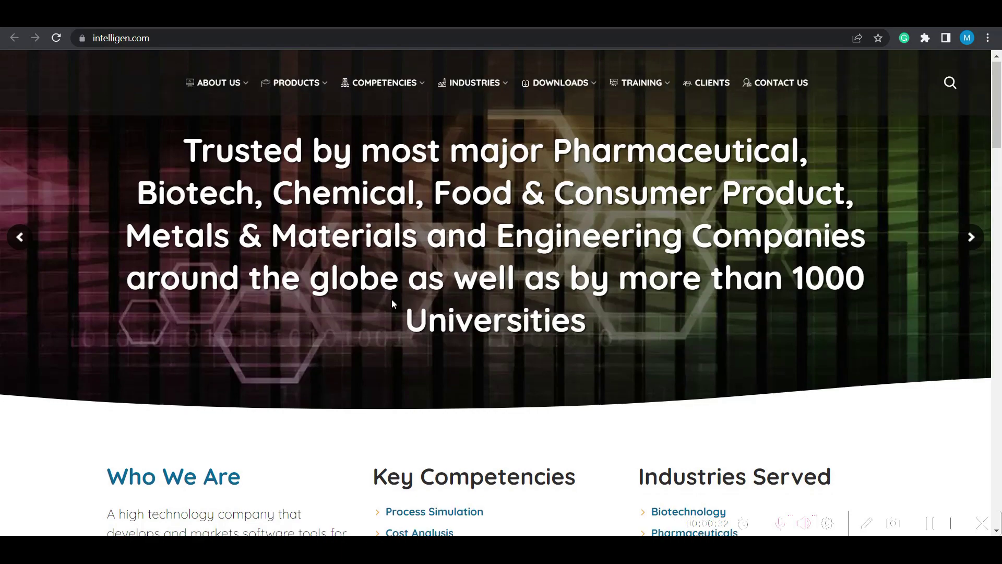
- Browse Intelligen's home page, Products and Competencies menus, then go to the Downloads registration page
scroll(393, 300, "down", 5)
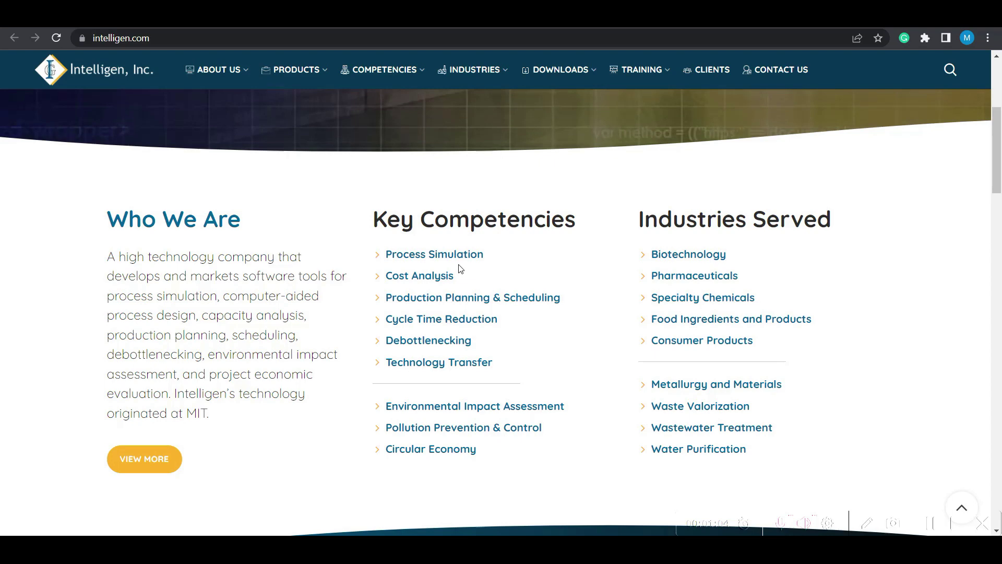
mouse_move(293, 69)
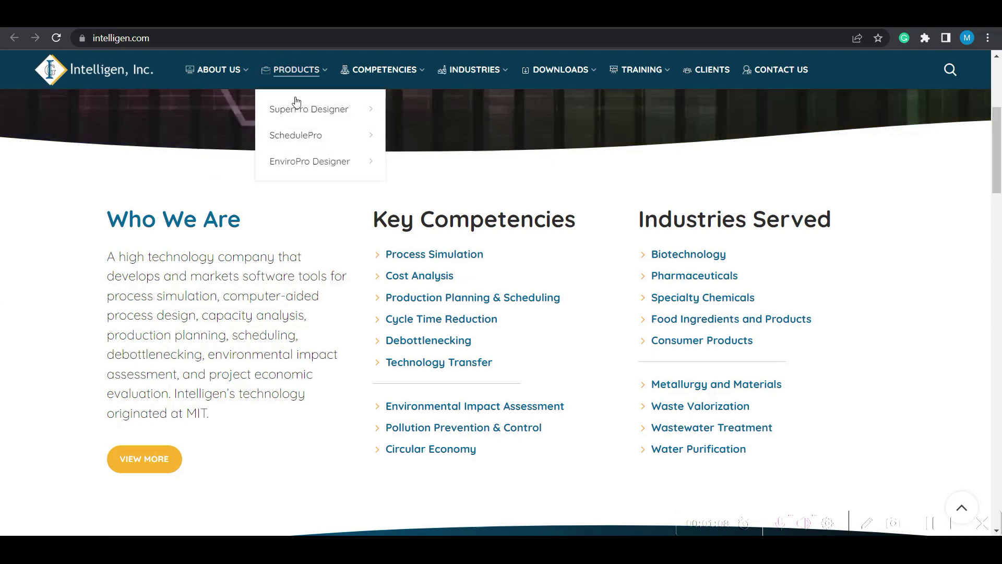
mouse_move(297, 113)
mouse_move(298, 138)
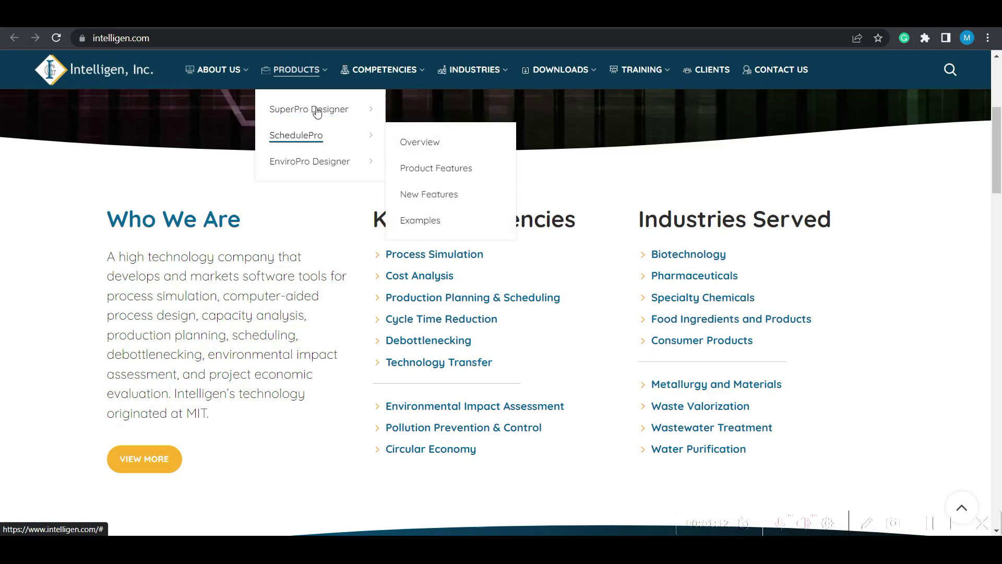
mouse_move(326, 108)
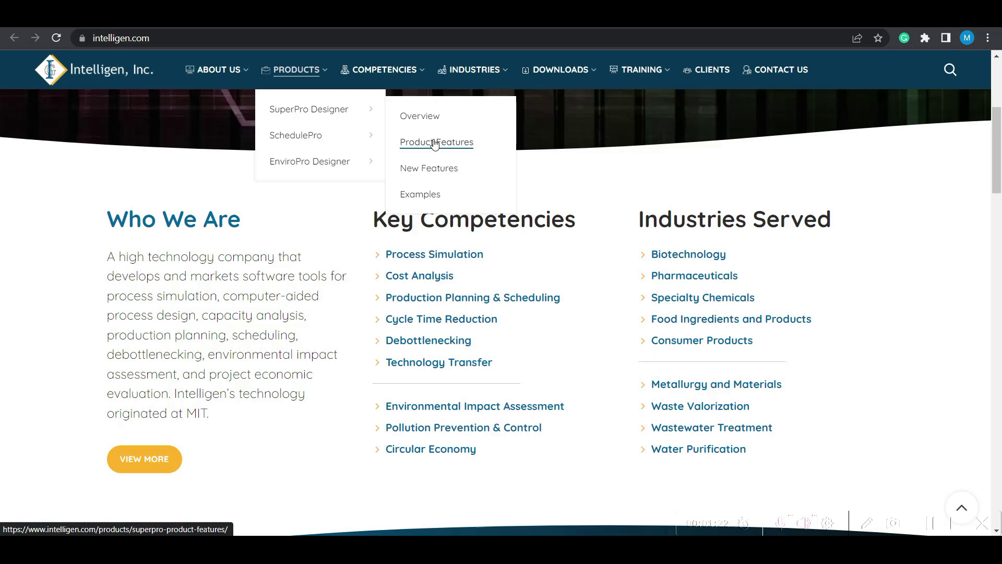
mouse_move(394, 71)
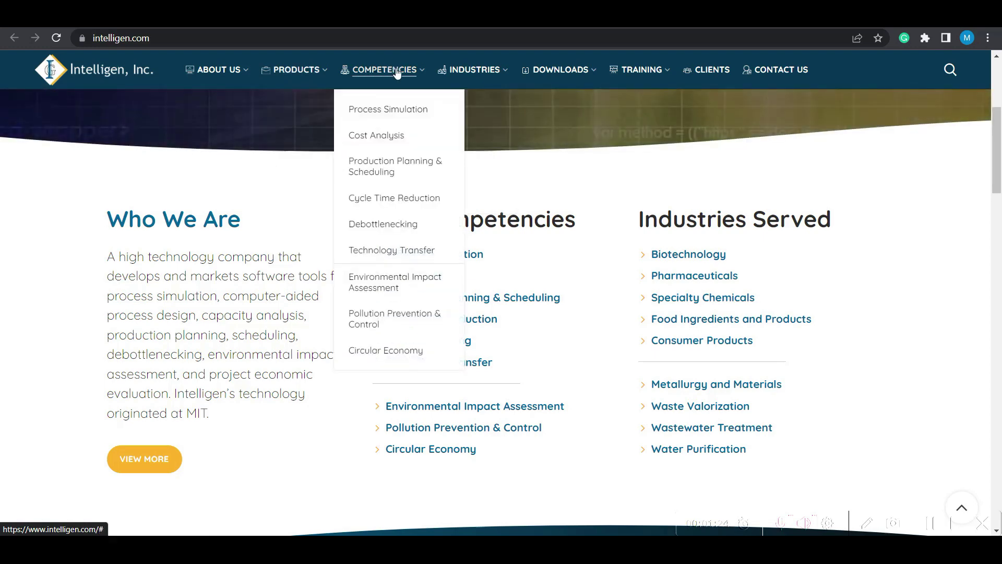
mouse_move(542, 72)
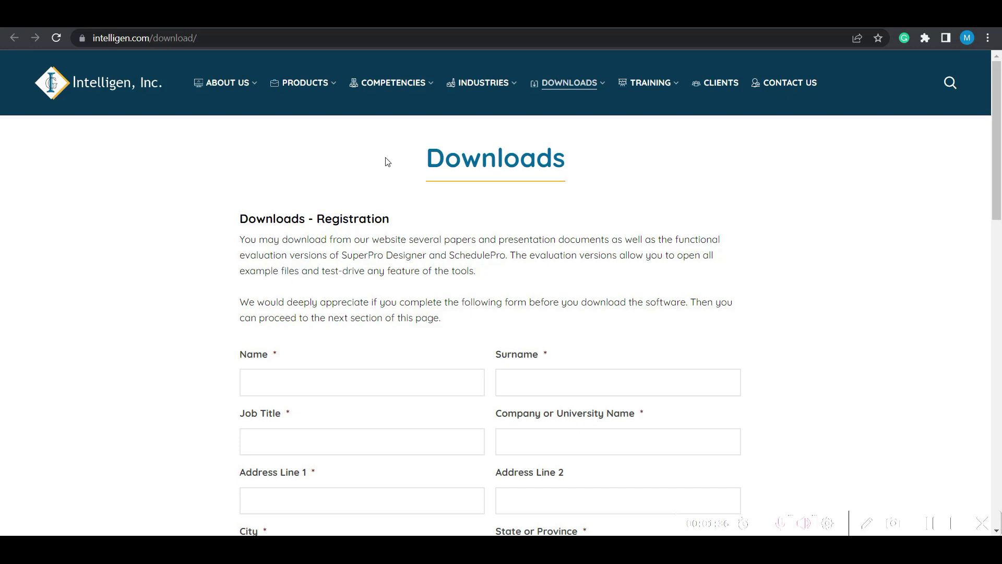
- Scroll down the download registration form and send the registration
scroll(387, 162, "down", 2)
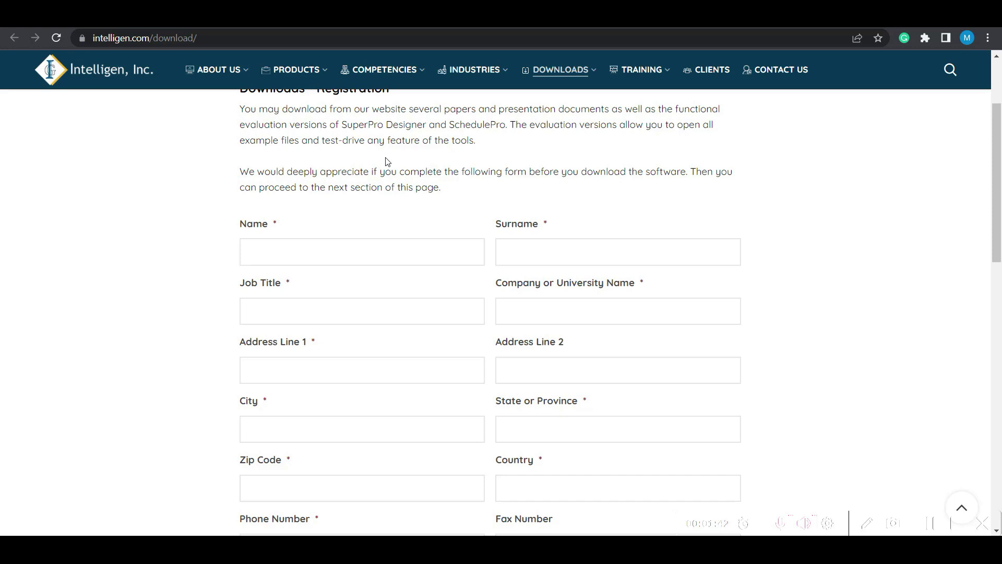
scroll(387, 162, "down", 3)
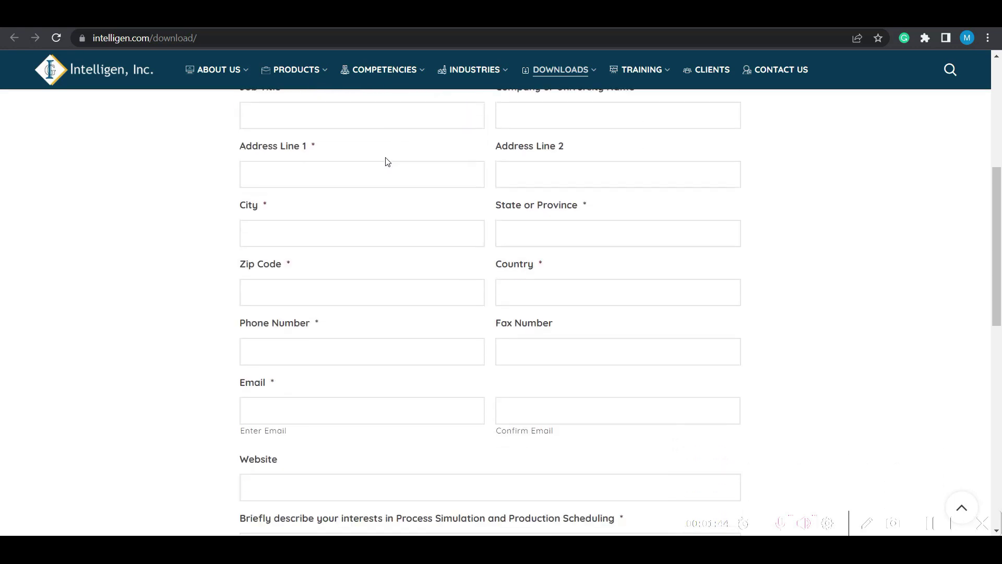
scroll(387, 162, "down", 2)
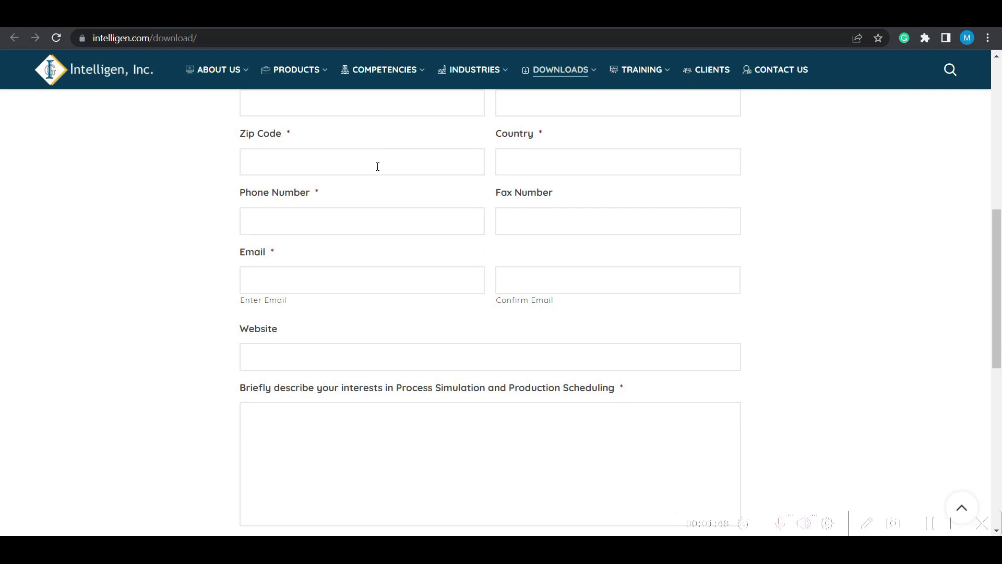
scroll(306, 242, "down", 2)
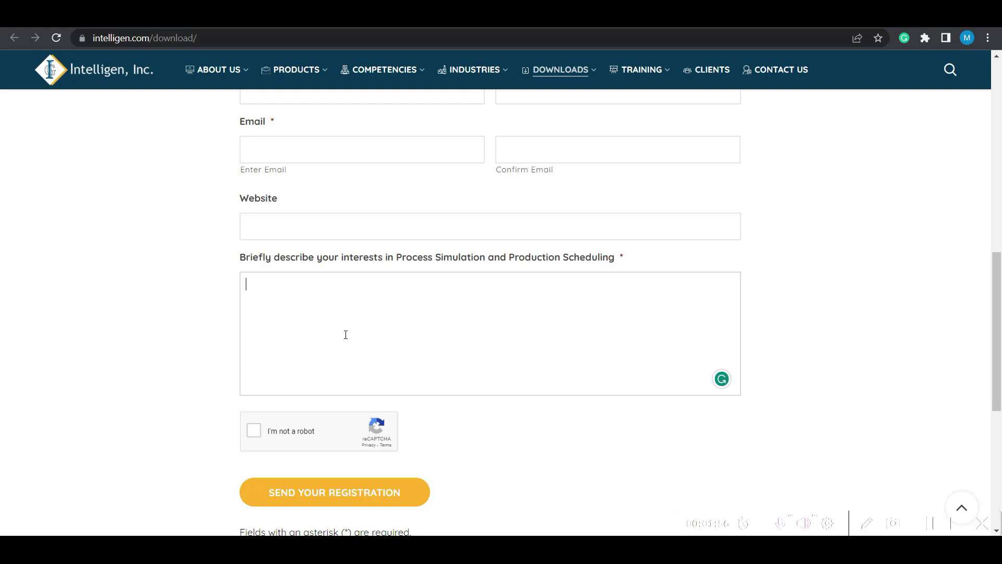
scroll(345, 334, "down", 1)
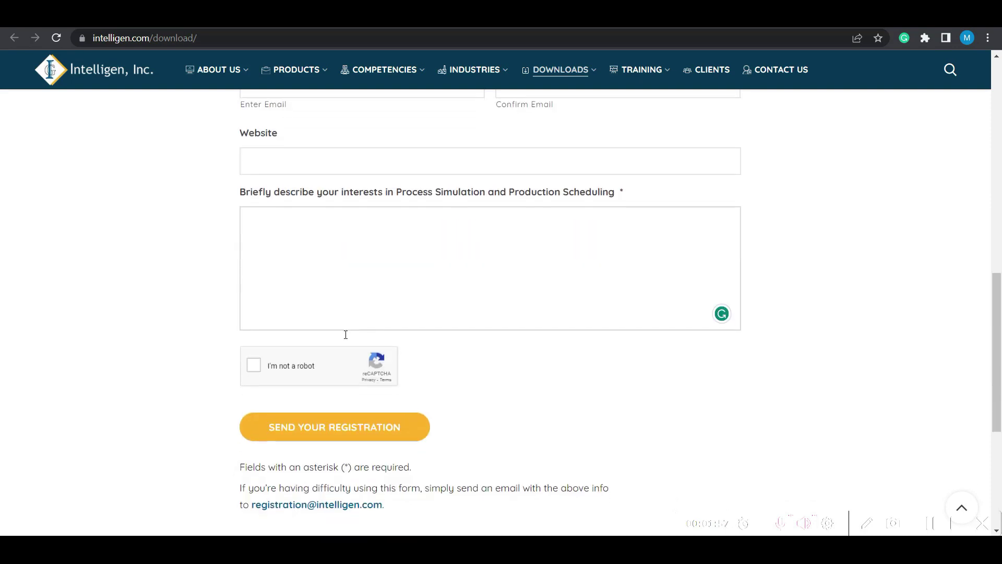
left_click(352, 429)
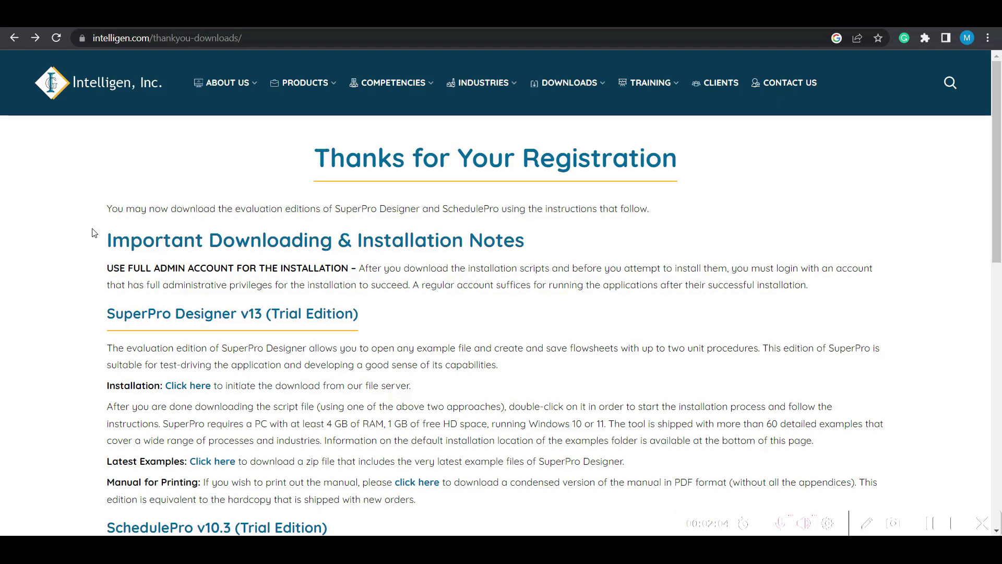
- Download the SuperProEval_v13b02.exe trial installer, then return to the thank-you page
scroll(94, 233, "down", 2)
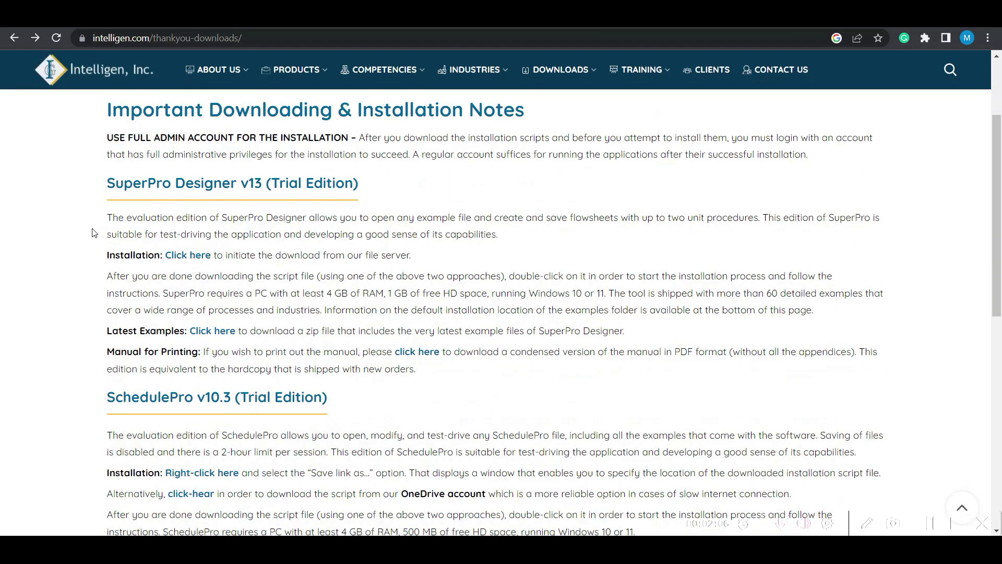
left_click(196, 257)
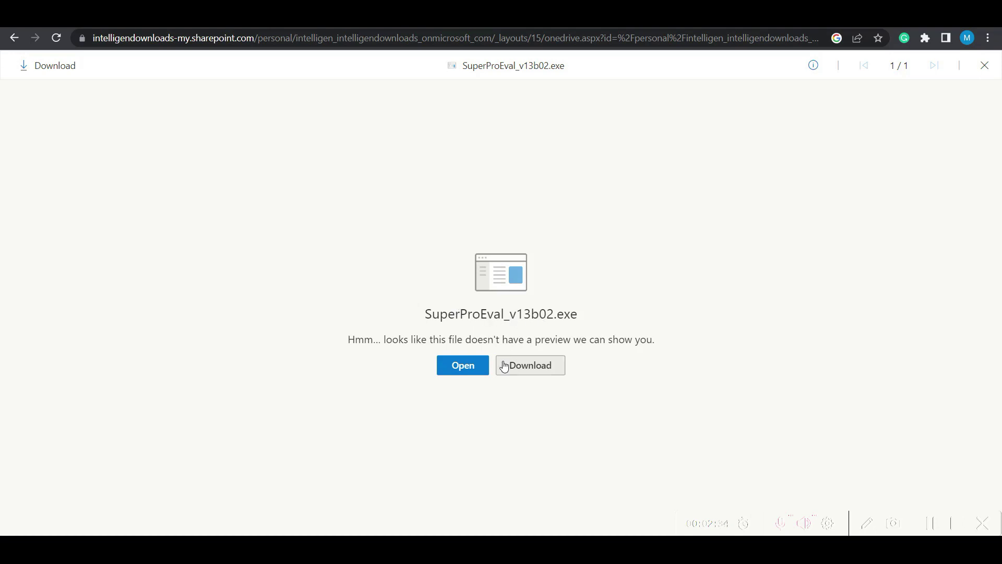
left_click(14, 38)
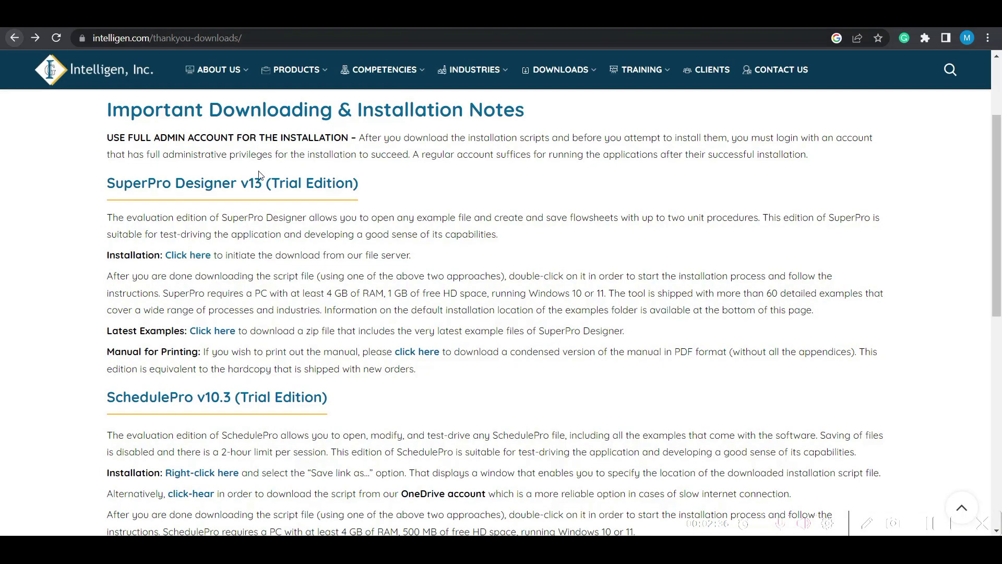
- Minimize Chrome to the desktop and launch the SuperProEval_v13b02.exe installer
scroll(223, 251, "down", 1)
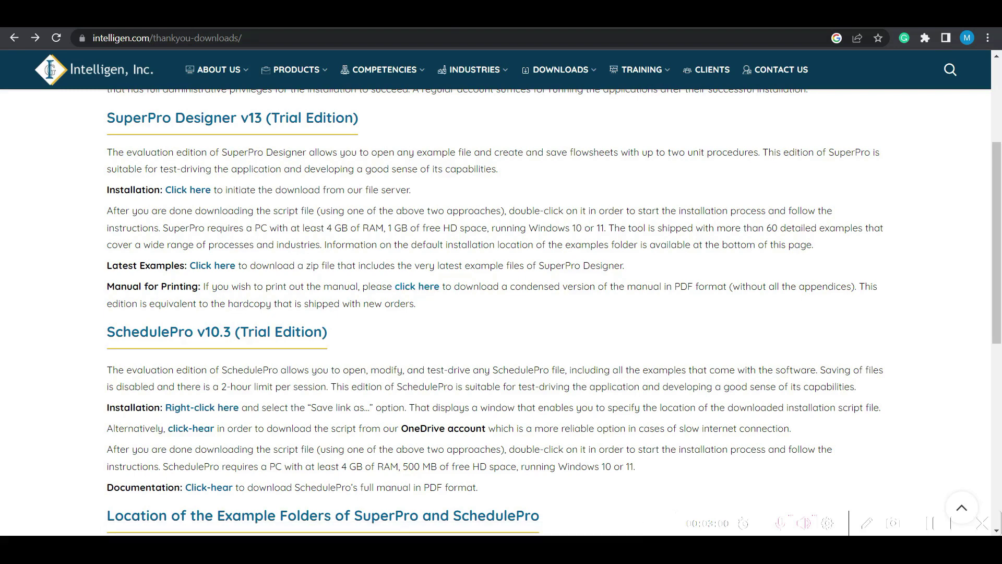
key("super+d")
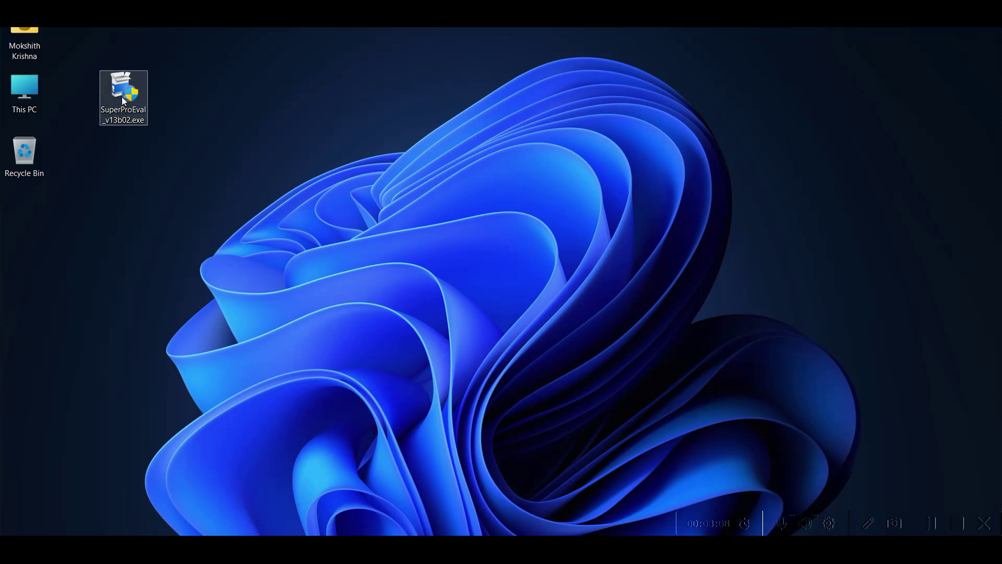
left_click(293, 98)
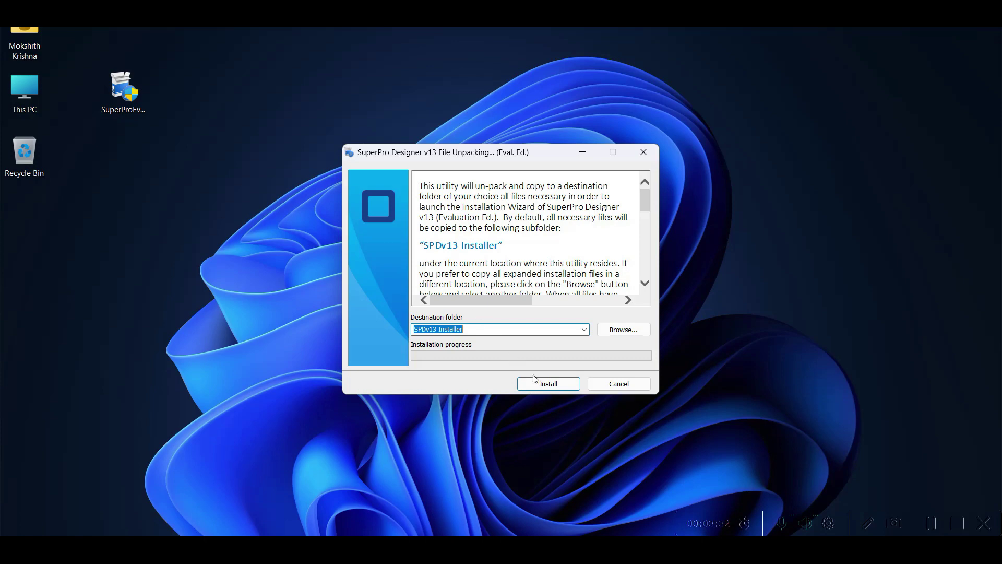
- Unpack the installation files into the default SPDv13 Installer folder
left_click(542, 385)
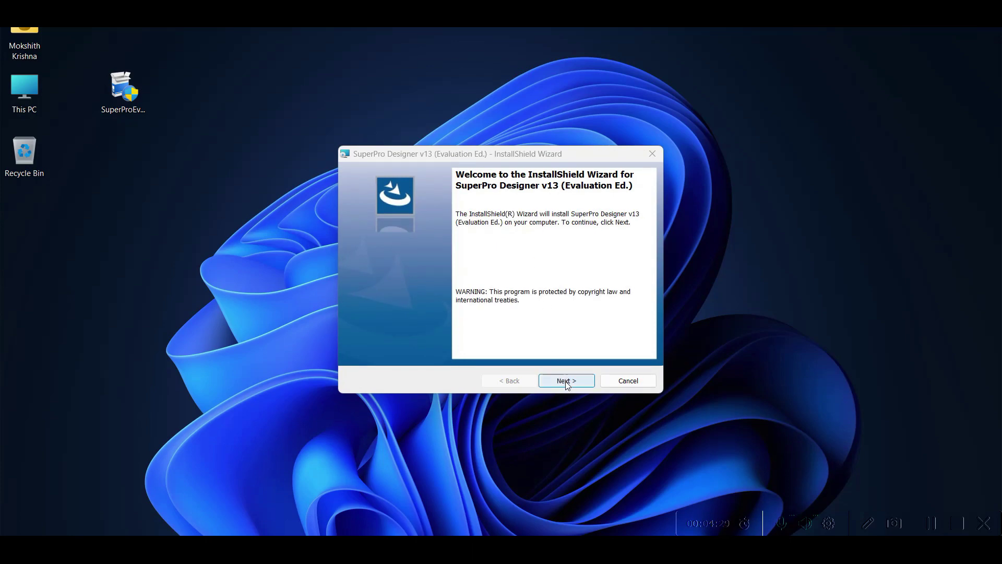
- Accept the license and install SuperPro Designer v13 Evaluation with default folders and Typical setup
left_click(566, 382)
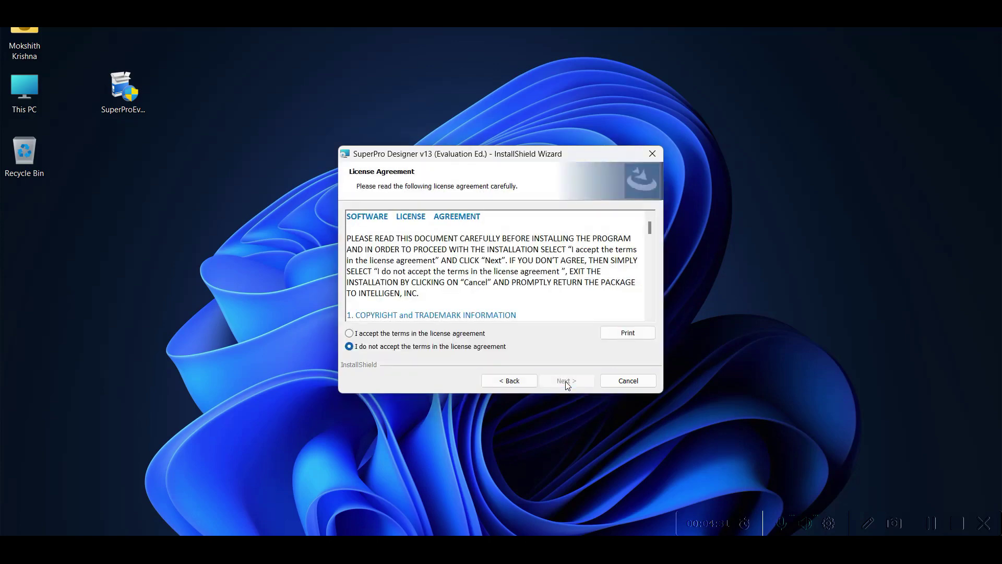
left_click(448, 334)
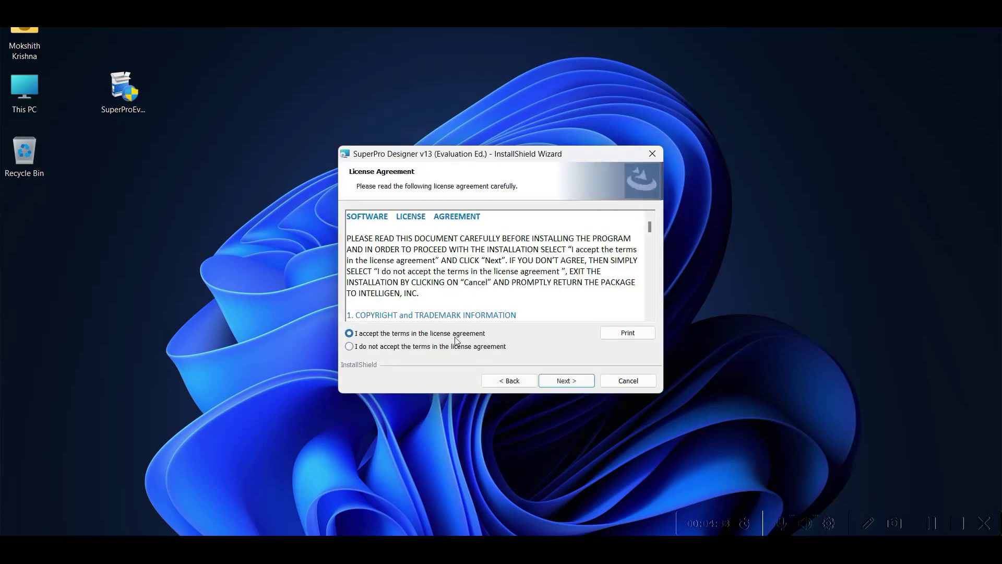
left_click(566, 381)
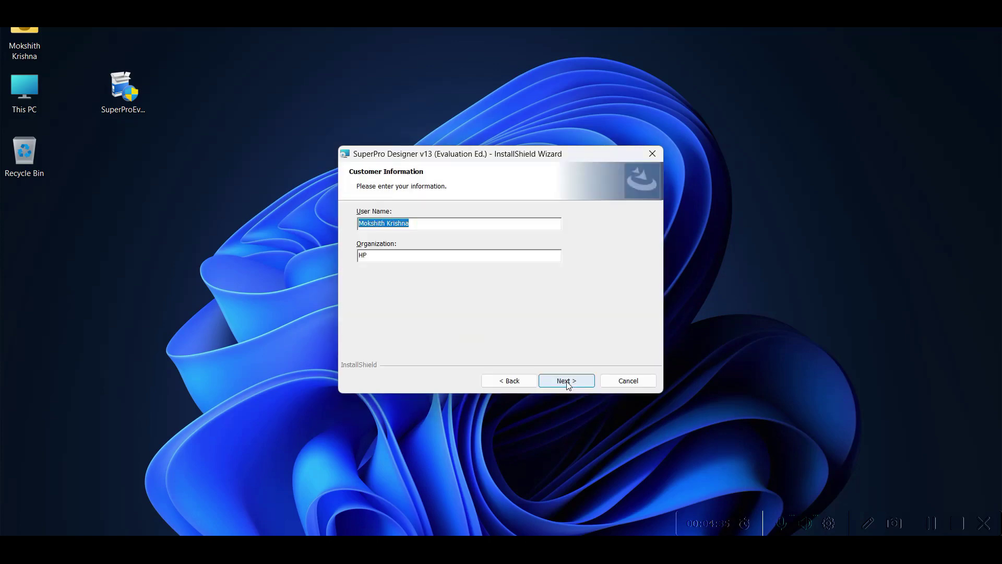
left_click(566, 381)
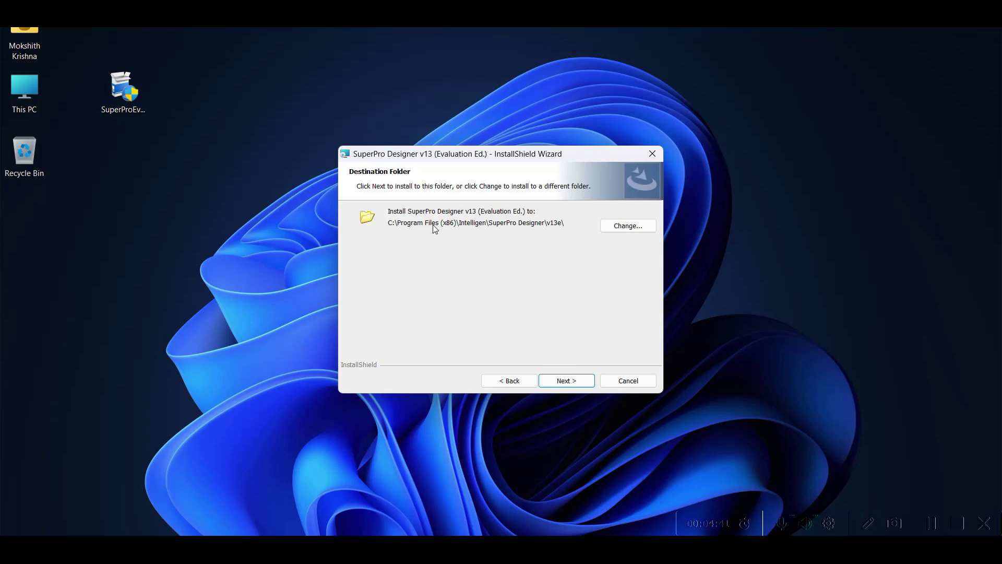
left_click(566, 381)
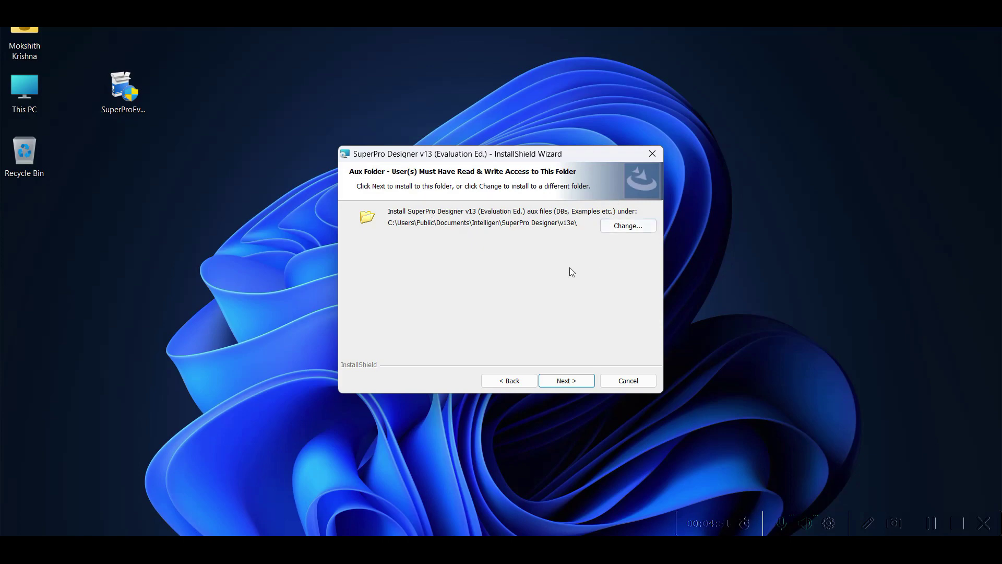
left_click(579, 381)
left_click(578, 382)
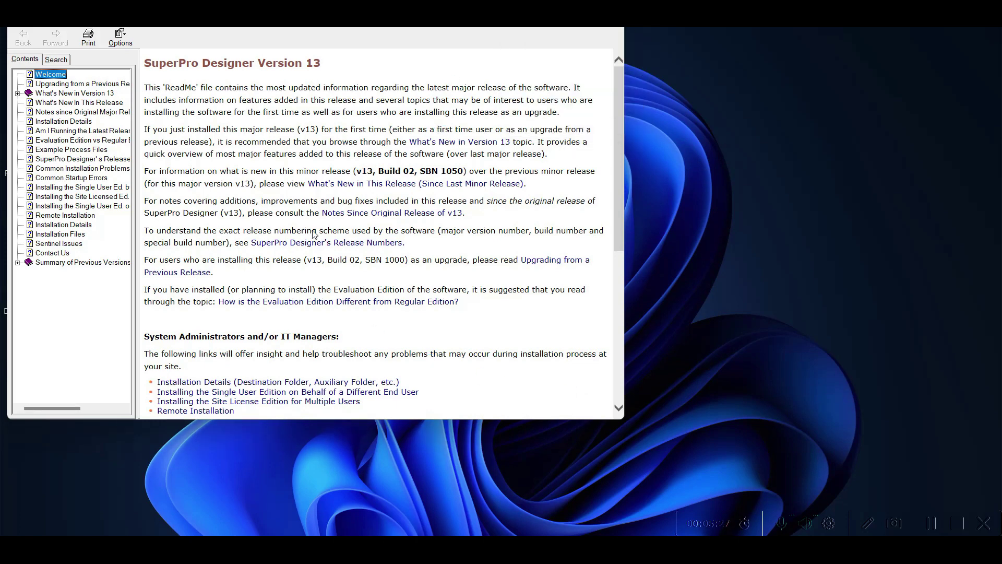
- Expand Summary of Previous Versions in the ReadMe, skim the text, then close the help
left_click(17, 262)
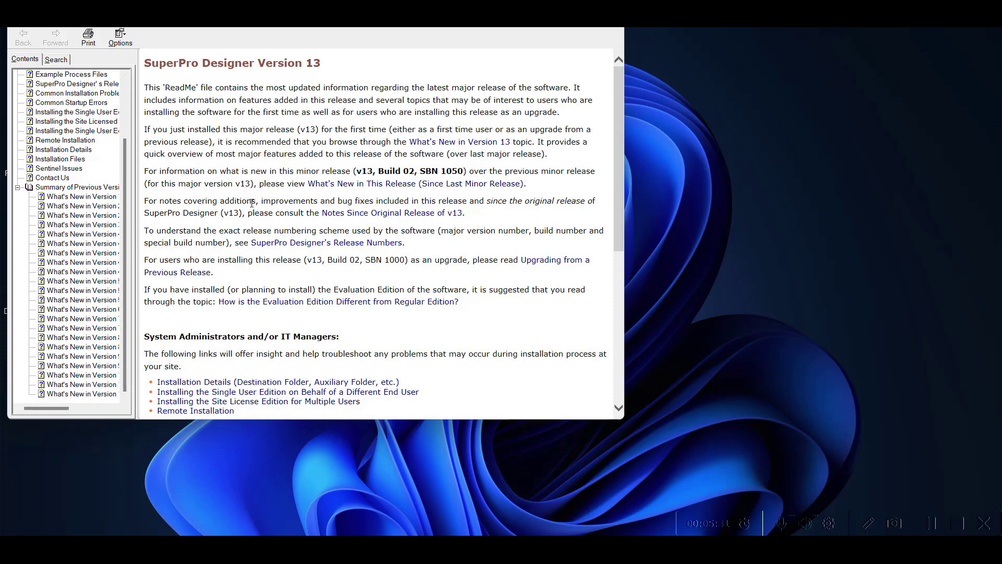
scroll(315, 207, "down", 2)
scroll(315, 207, "up", 2)
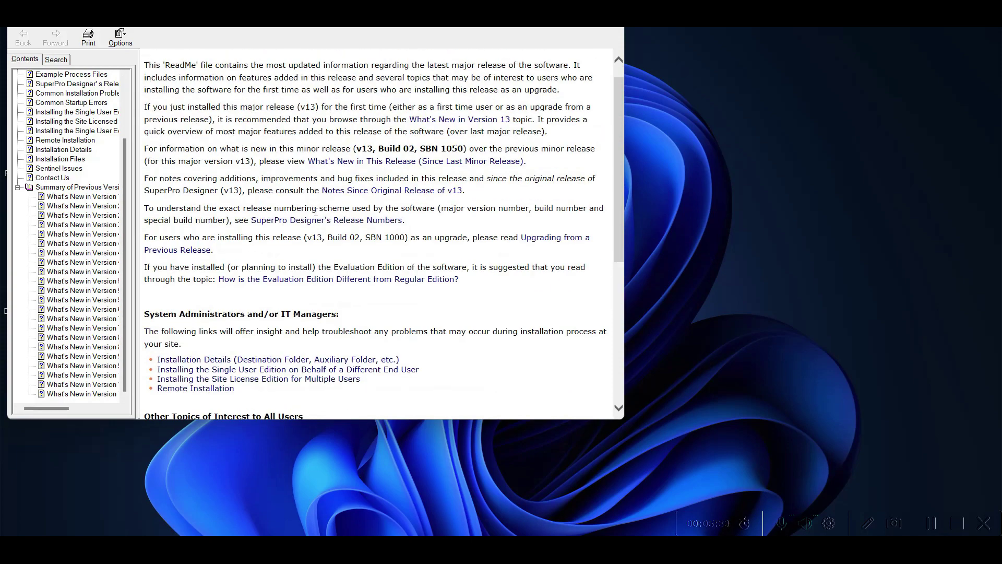
scroll(41, 170, "up", 3)
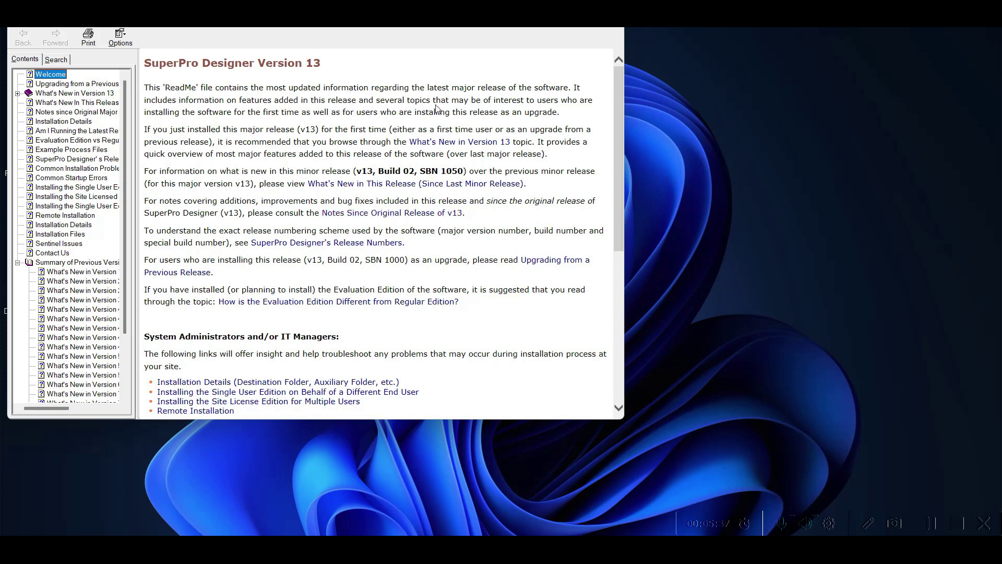
left_click(608, 27)
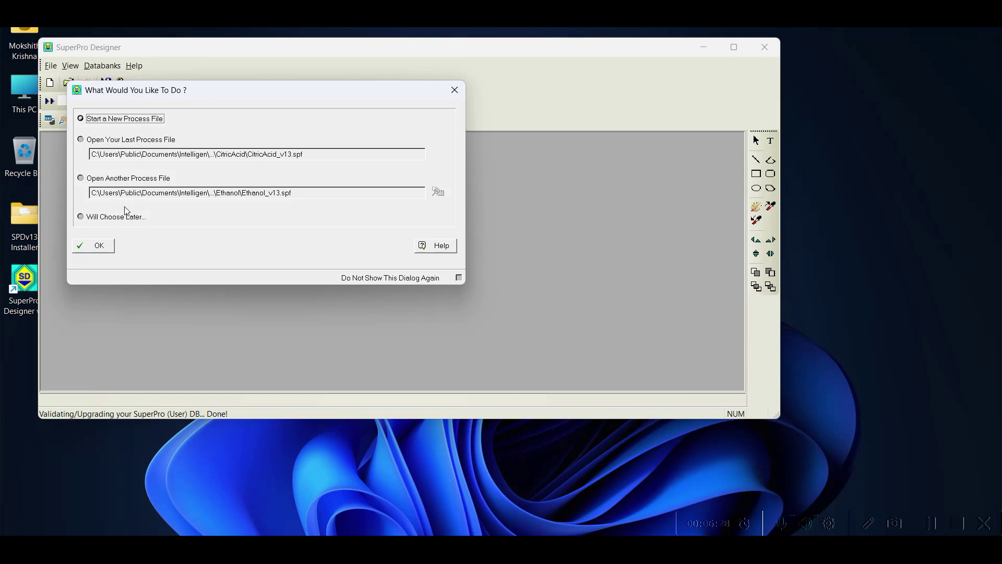
- Start a new process file in batch operating mode
left_click(100, 246)
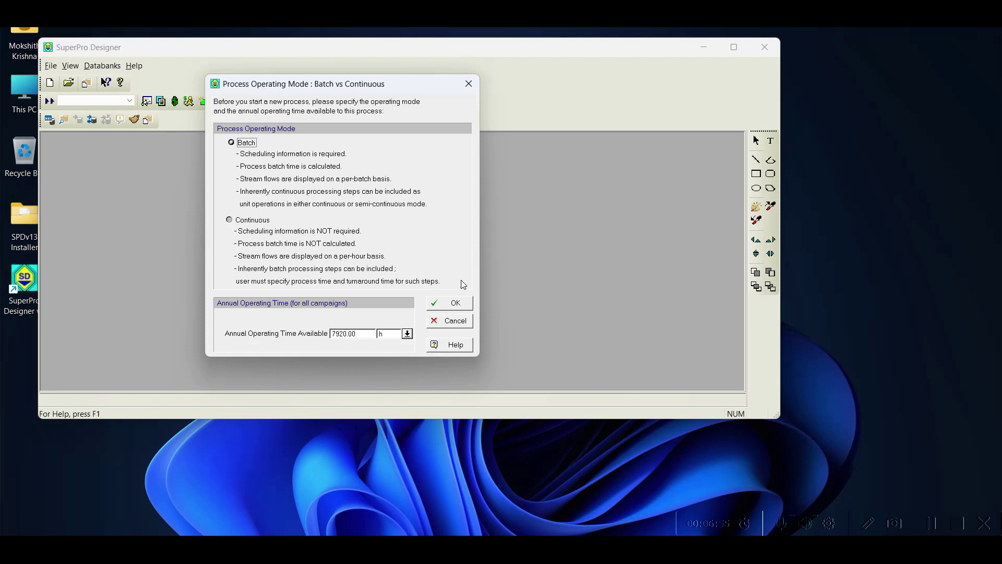
left_click(454, 303)
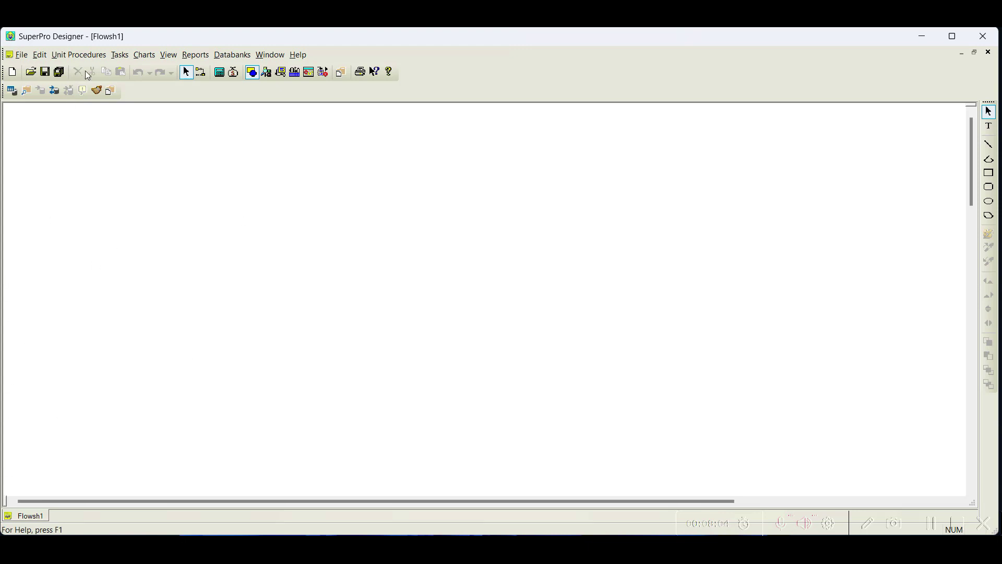
- Place a Centrifugation in a Decanter procedure (P-1) on the flowsheet
left_click(87, 56)
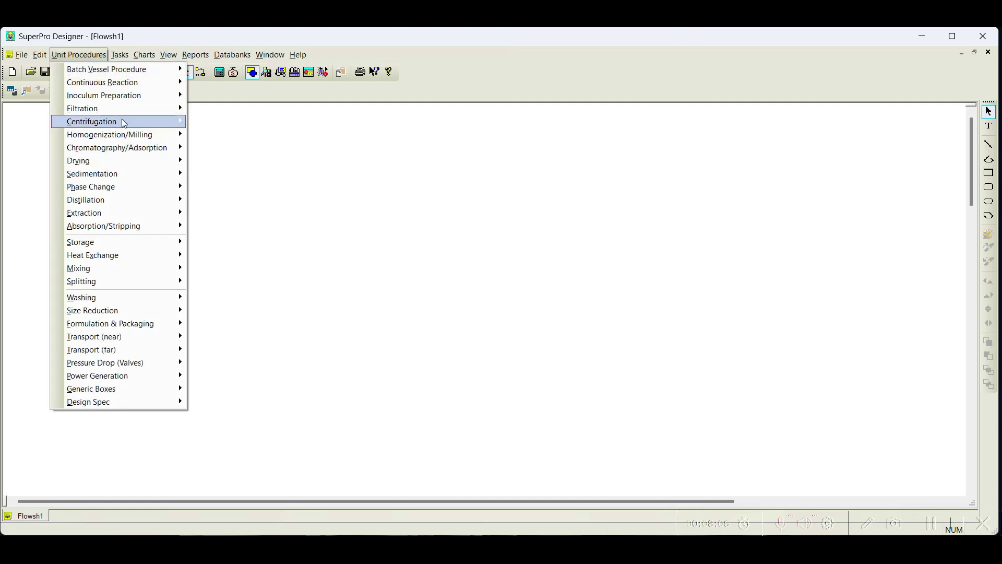
mouse_move(123, 122)
left_click(257, 123)
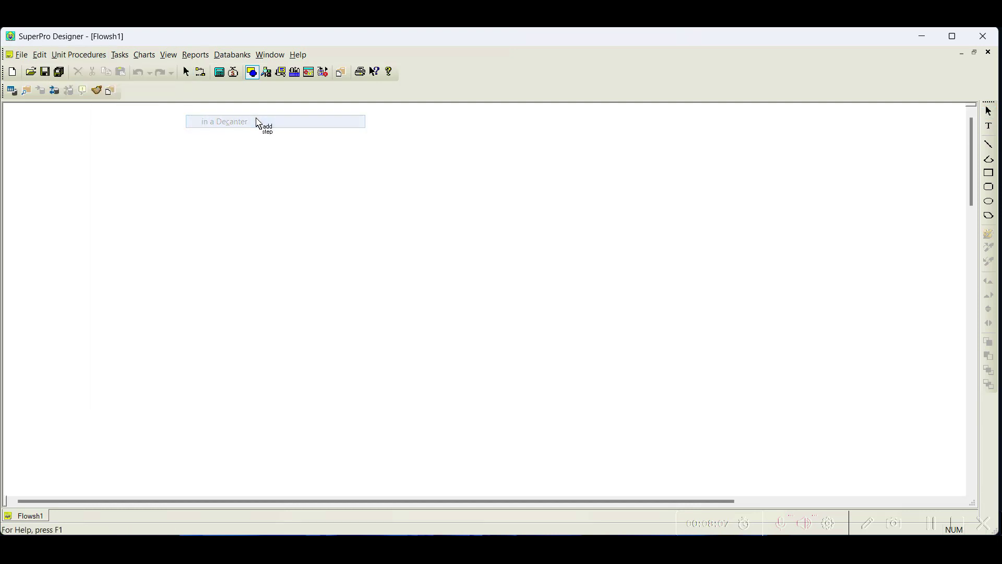
left_click(216, 259)
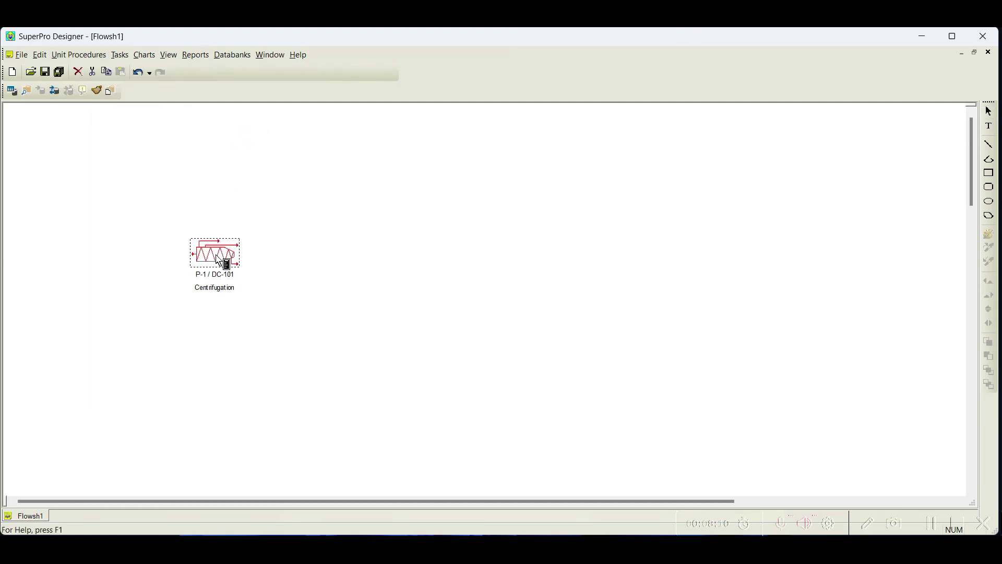
- Place a Mixer/Settler liquid extraction procedure (P-2) beside it, then attempt a Heat Exchange procedure
left_click(85, 56)
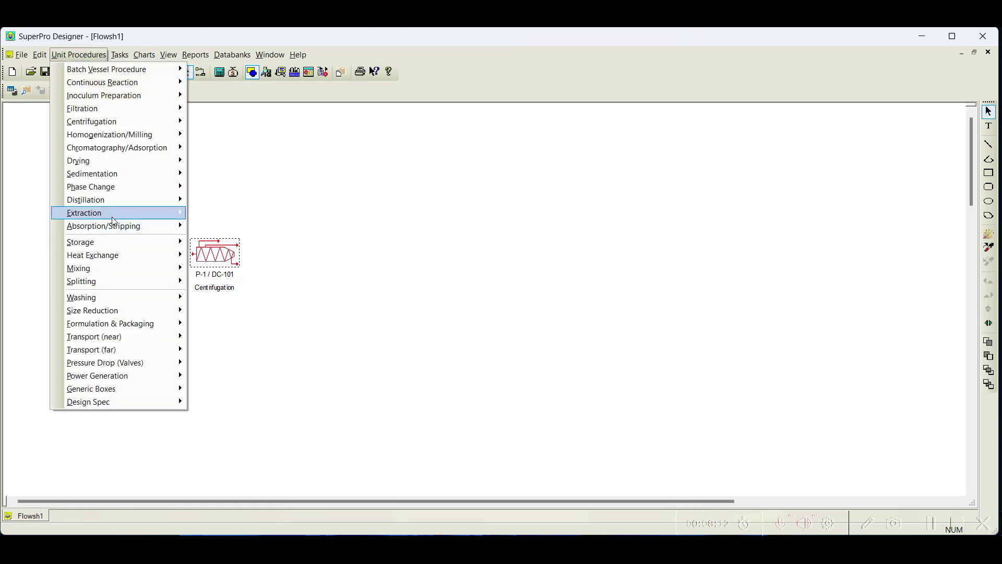
mouse_move(120, 213)
mouse_move(225, 213)
left_click(319, 213)
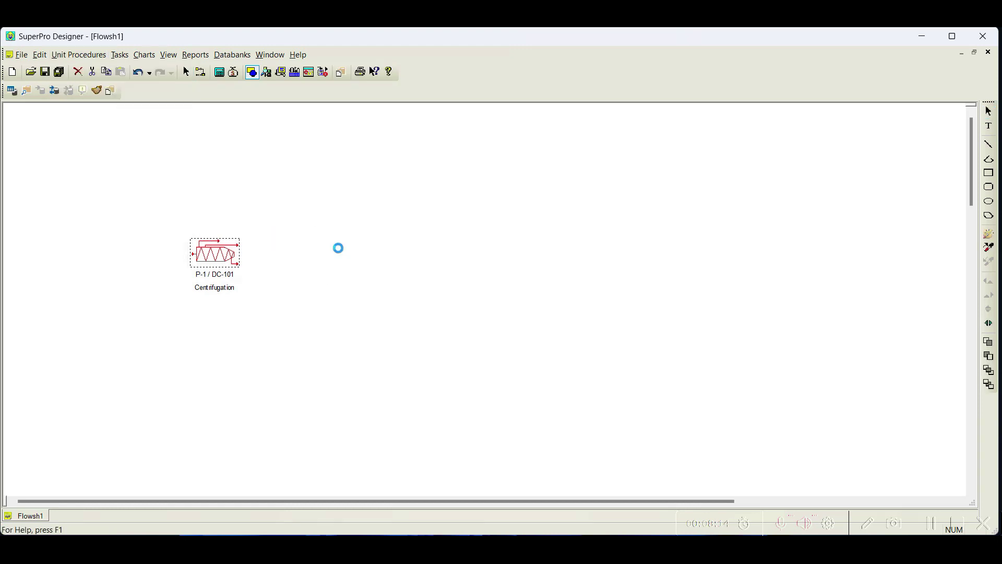
left_click(340, 252)
left_click(79, 55)
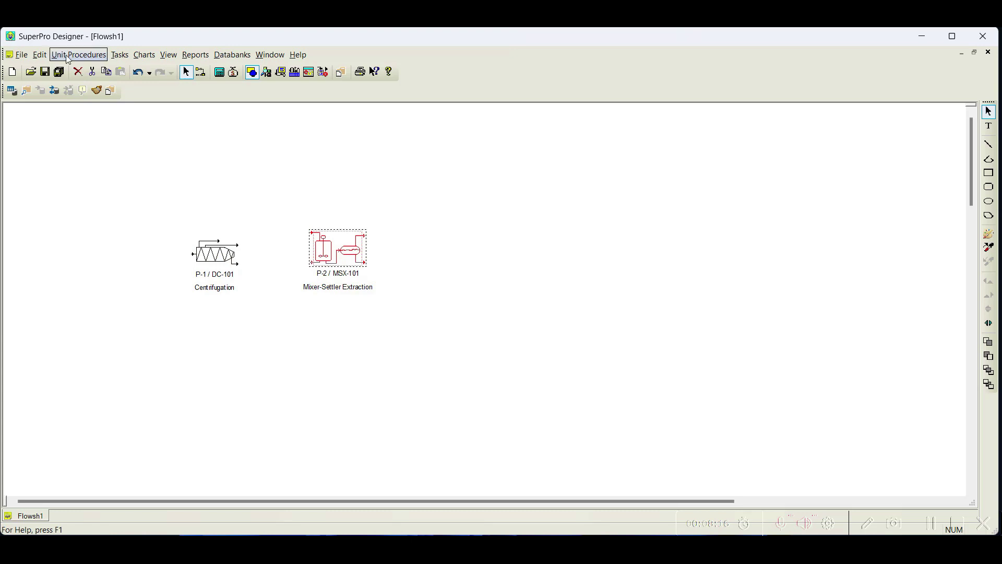
left_click(239, 268)
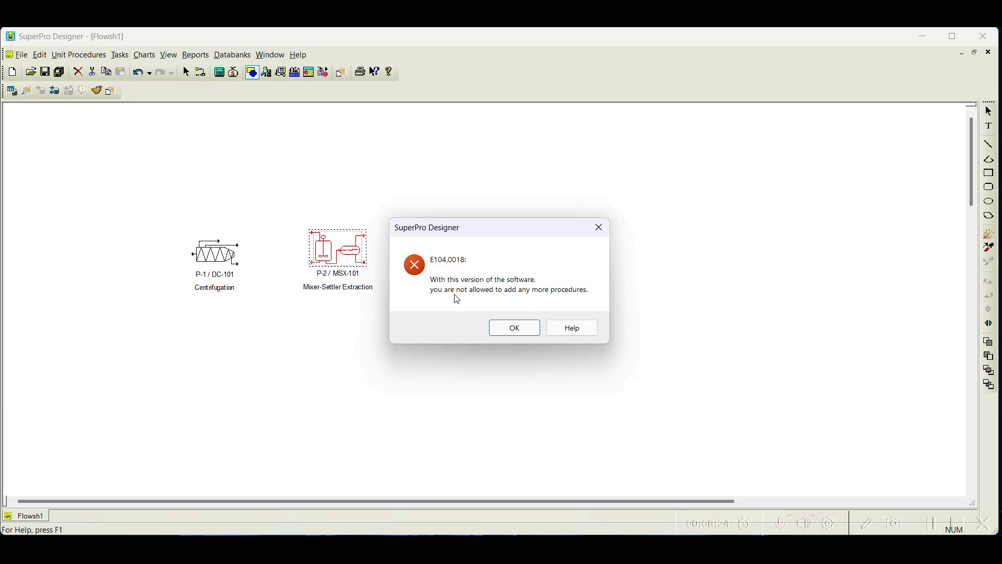
- Dismiss the E104.0018 procedure-limit error with OK
left_click(518, 328)
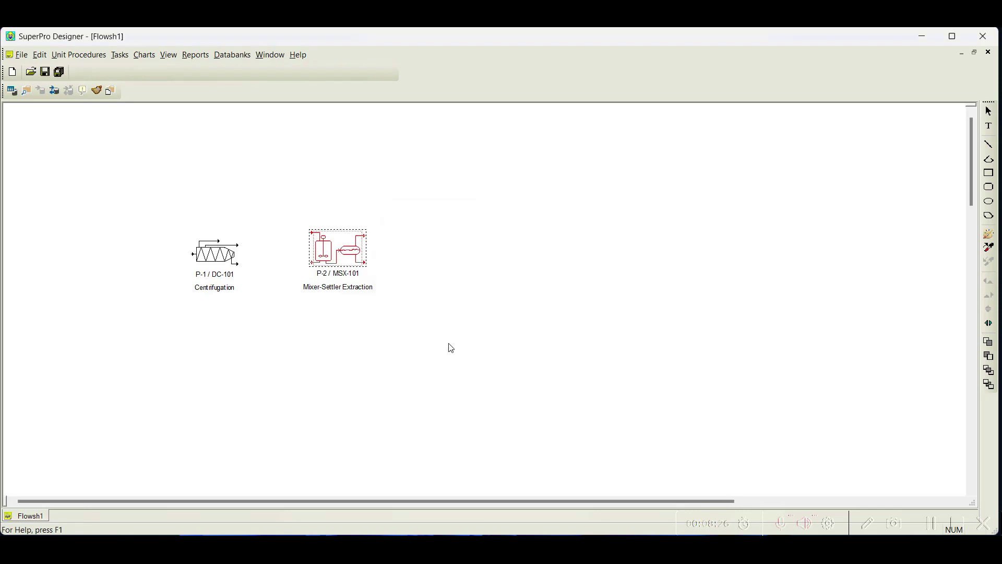